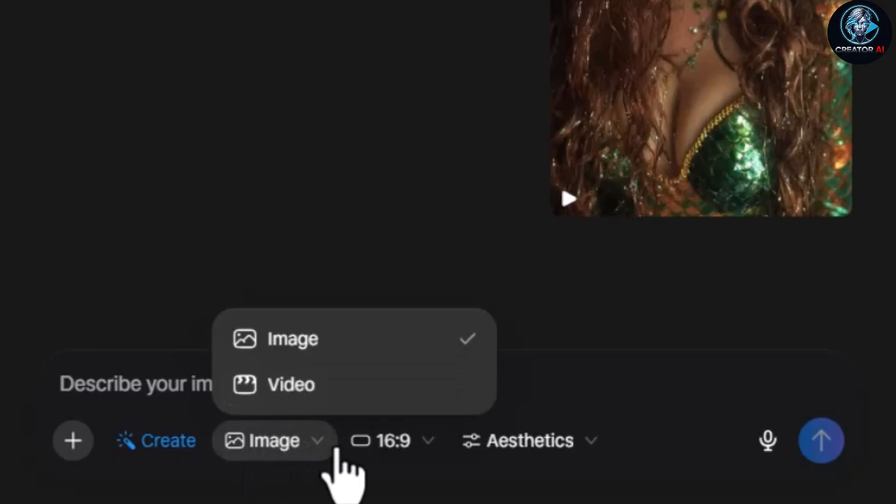
Step: Examine the available image aspect ratios and the Variety, Weirdness and Stylisation settings under Aesthetics
left_click(395, 451)
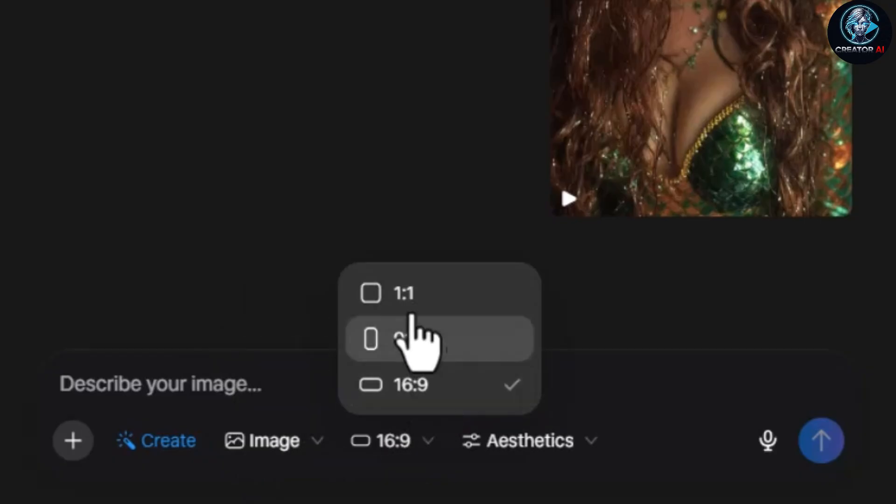
left_click(229, 327)
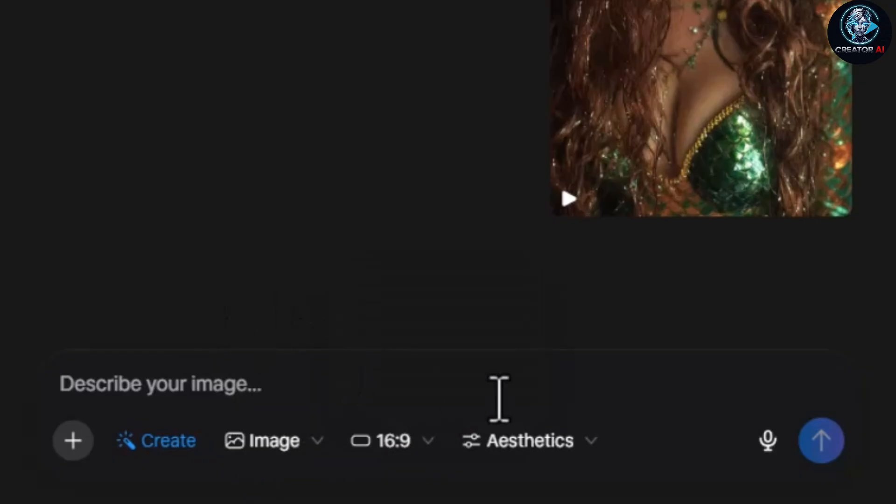
left_click(493, 443)
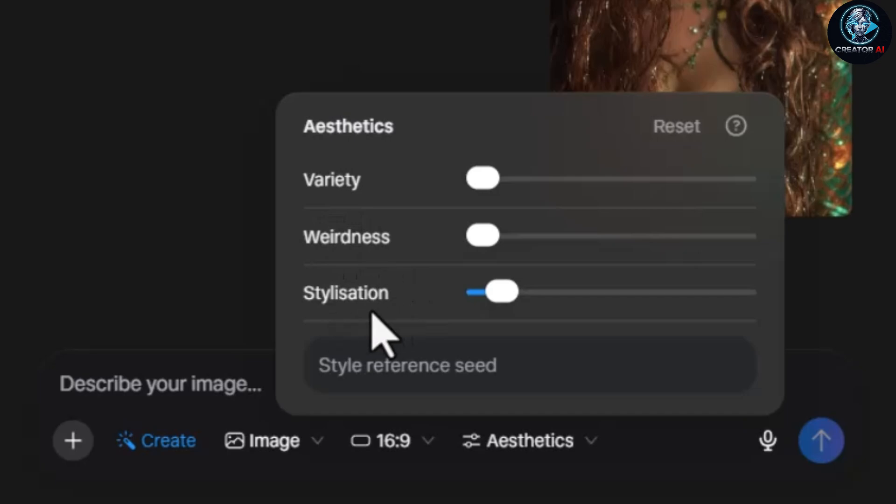
left_click(507, 451)
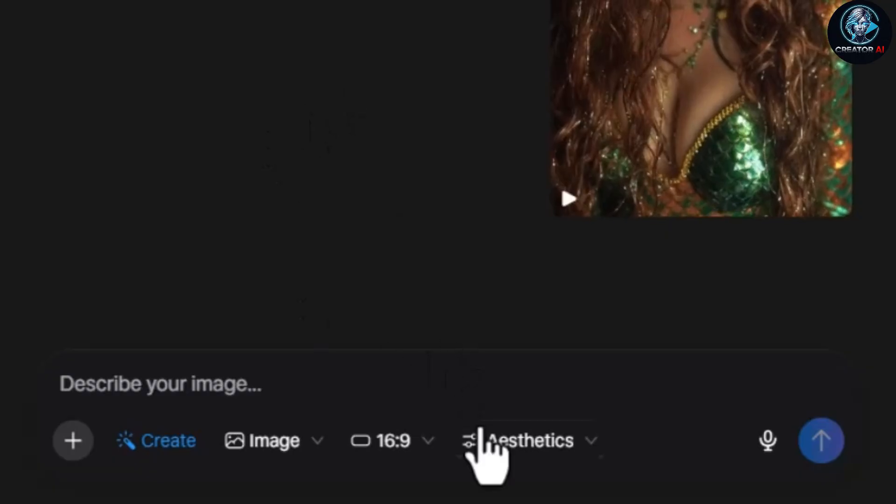
left_click(481, 443)
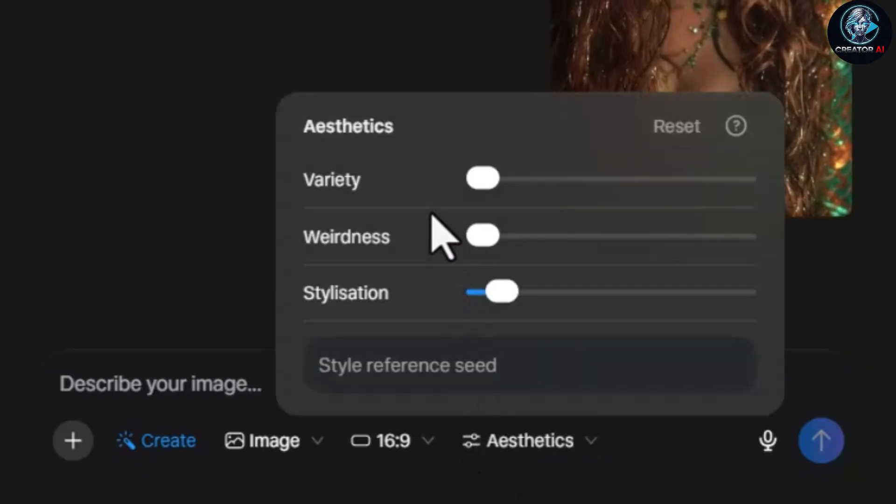
left_click_drag(496, 294, 484, 261)
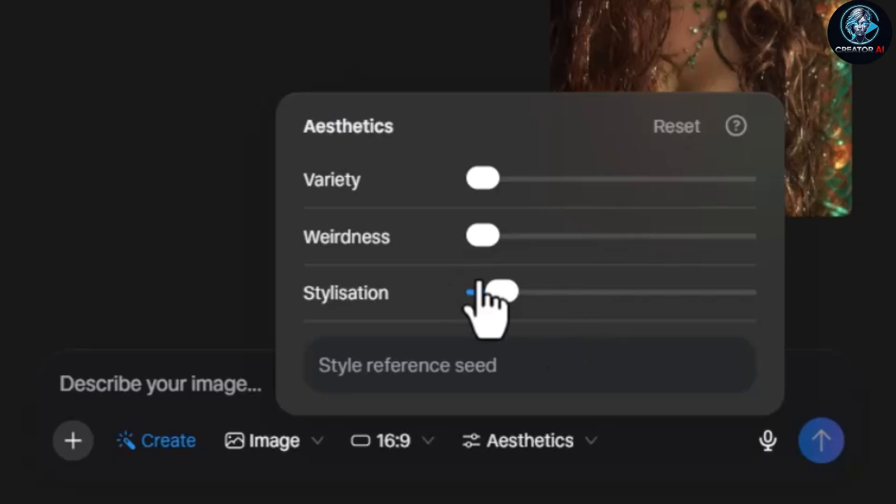
Step: Generate images from the prompt "A futuristic city glowing under heavy rain at night, neon reflection on a wet street cyberpunk atmosphere"
left_click(60, 384)
type("A futuristic city ")
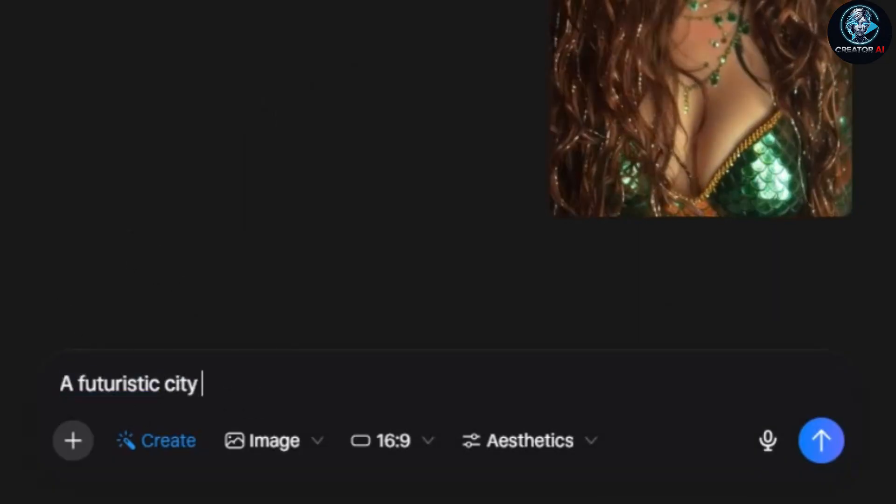
type("glowing under heavy rain ")
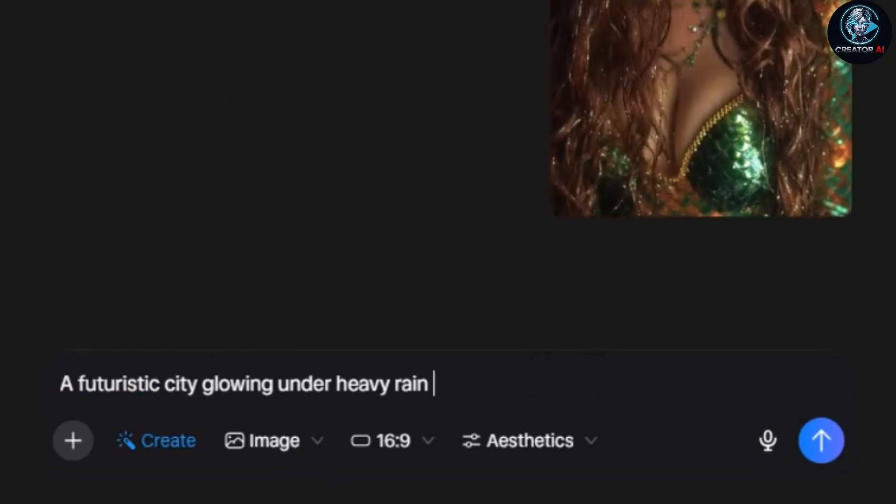
type("at night, neon reflection on wet street c")
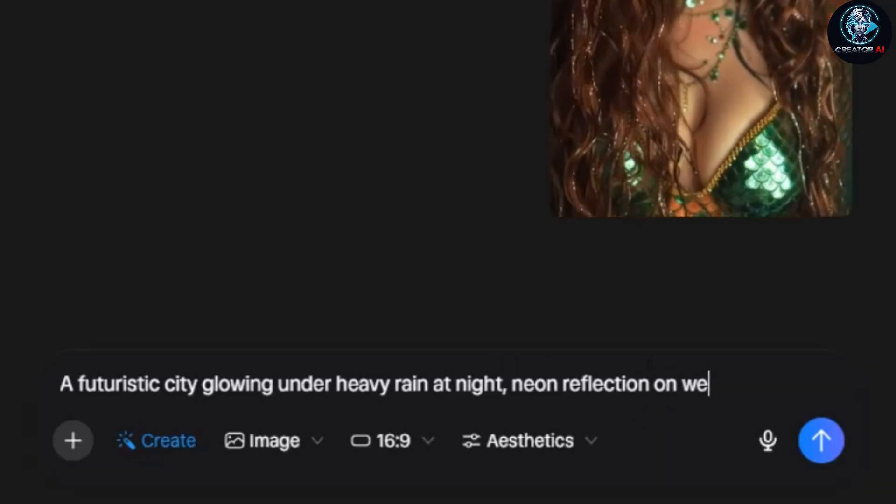
type("yberpunk atmoshpere")
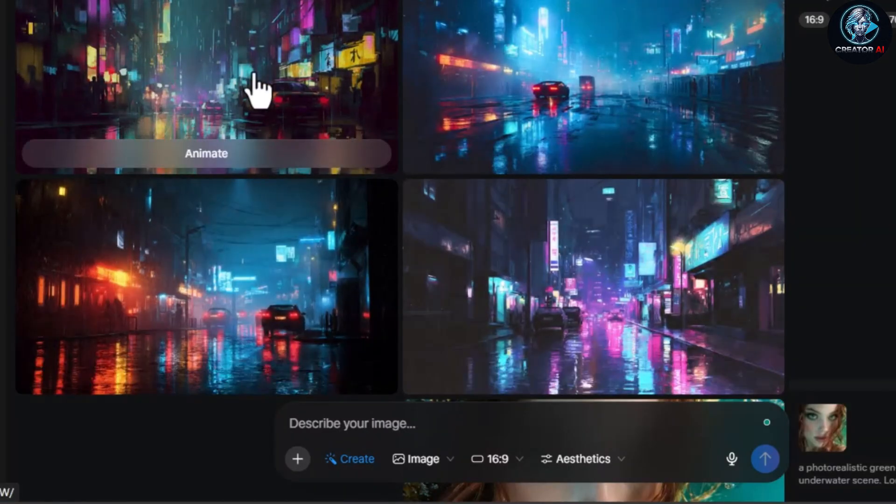
Step: Open the first generated cyberpunk city image at full size and look through the other variations
left_click(258, 91)
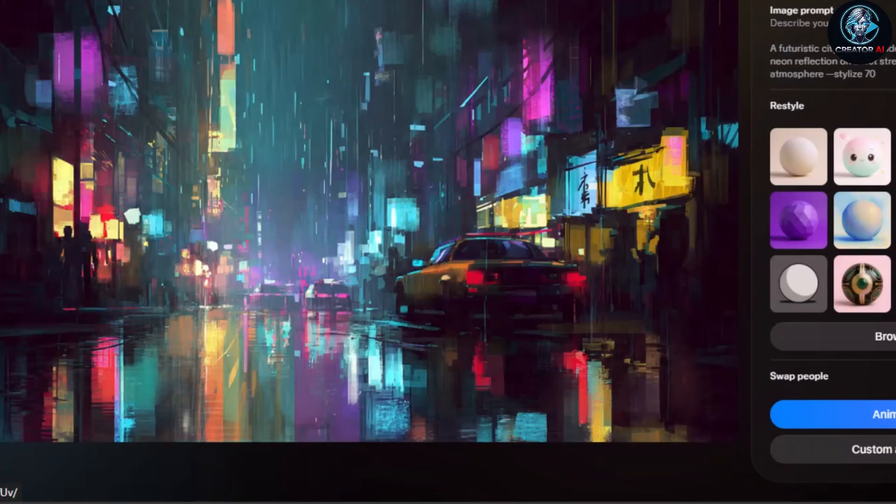
left_click(1, 108)
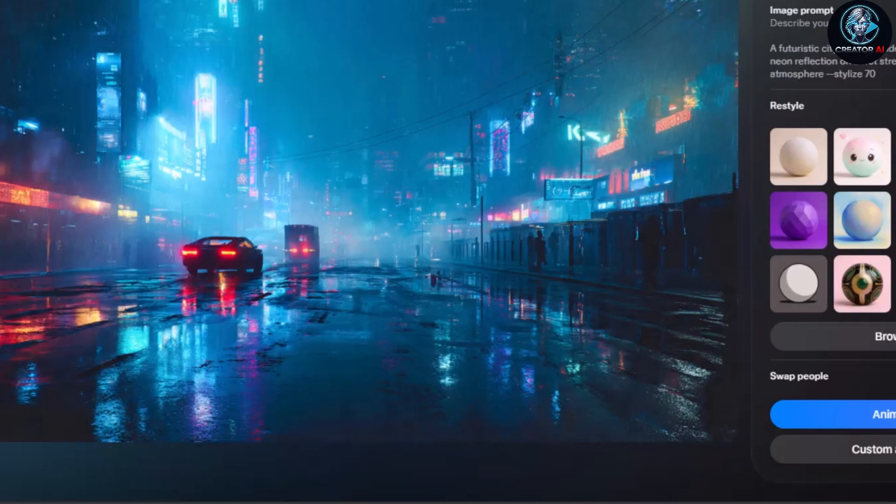
left_click(1, 109)
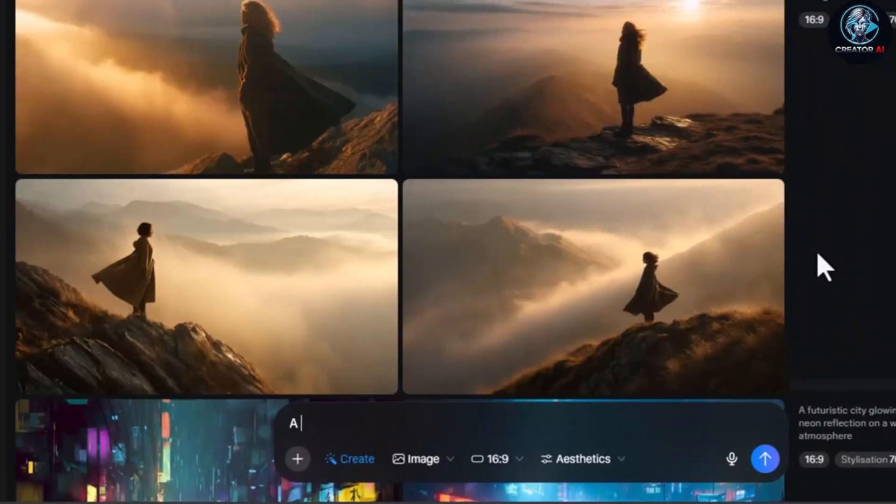
Step: Generate images from a prompt starting with "A cinematic still of a woman", and enter "realistic" in the image prompt
type("cinematic")
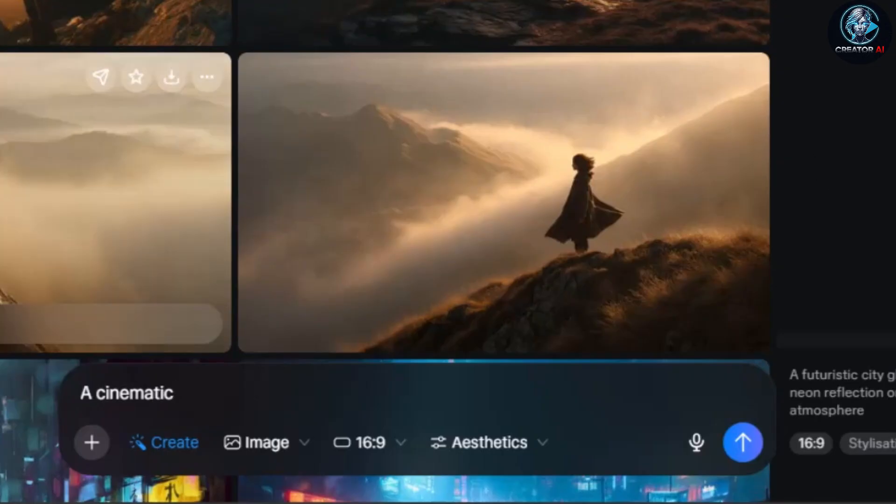
type(" still of a woman")
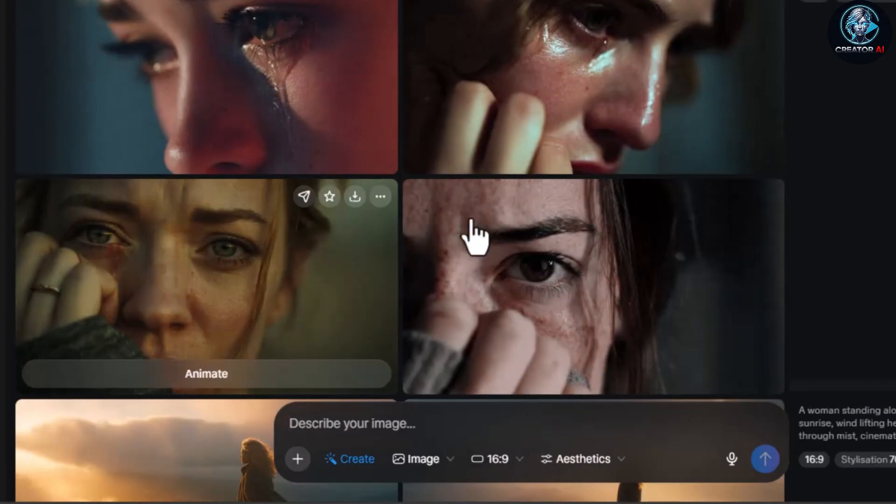
left_click(225, 77)
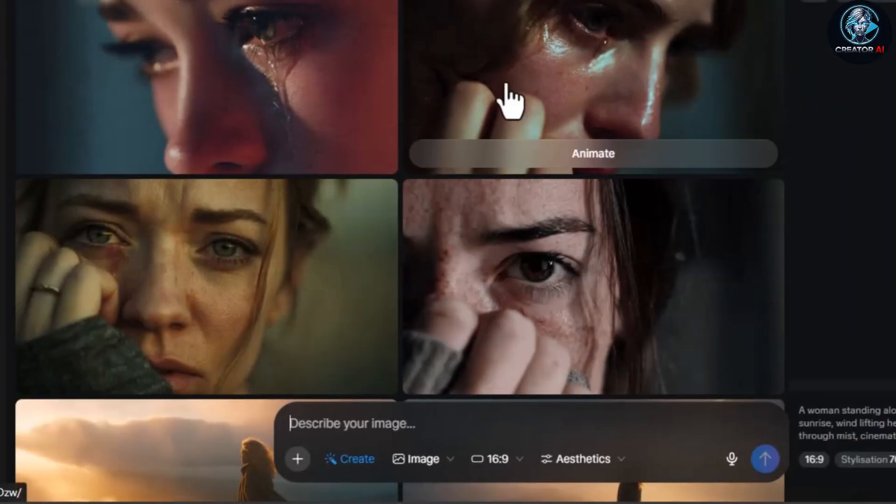
type("realistic")
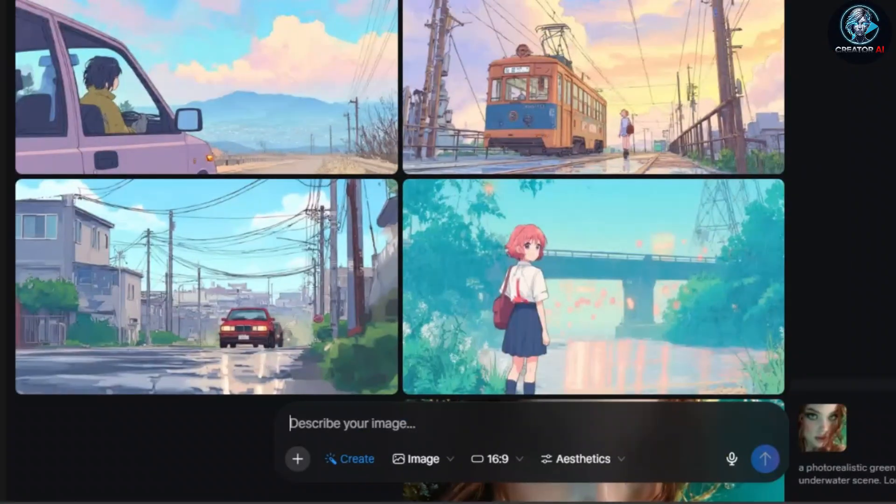
Step: Enter the image prompt "A cinematic closeup of an action movie heroine"
type("A")
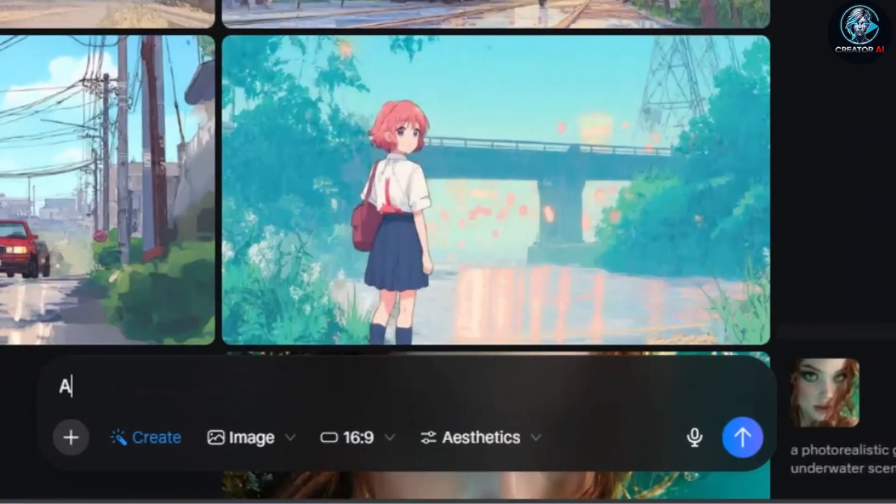
type(" cinematic closeup of a")
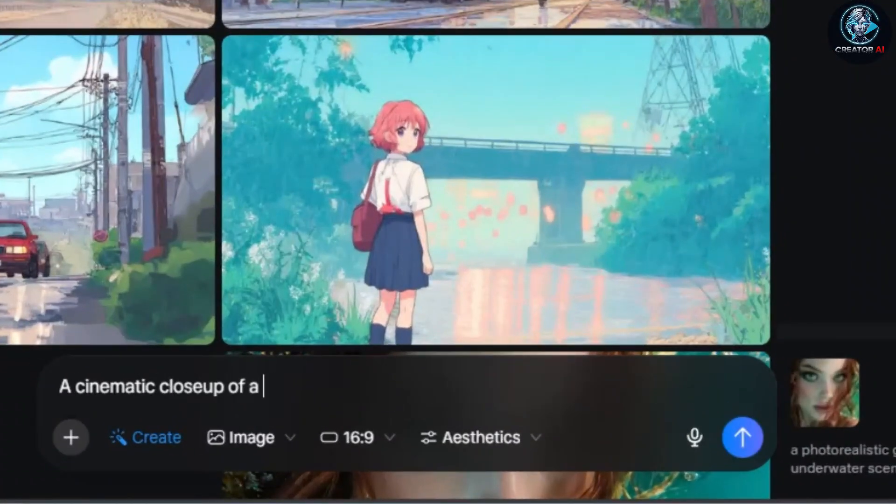
type("n action movie heroine")
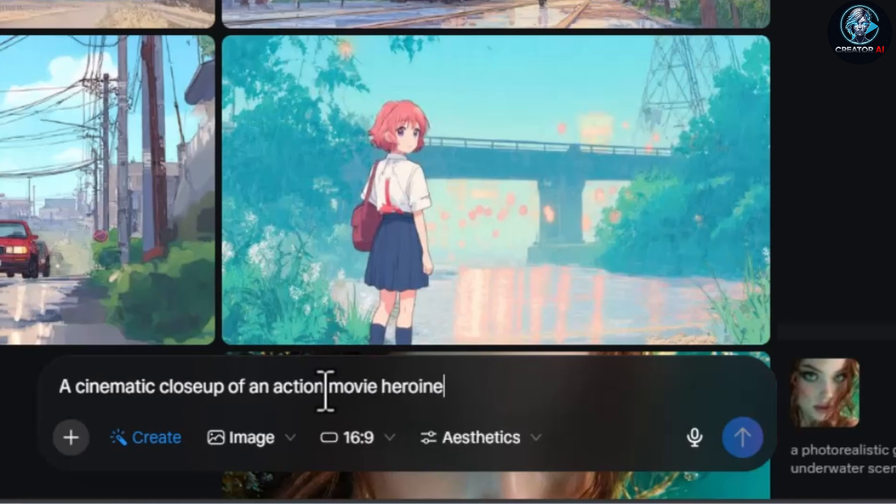
Step: Try the Stylisation setting at its minimum and return it to 70
left_click(481, 438)
left_click_drag(446, 306, 397, 310)
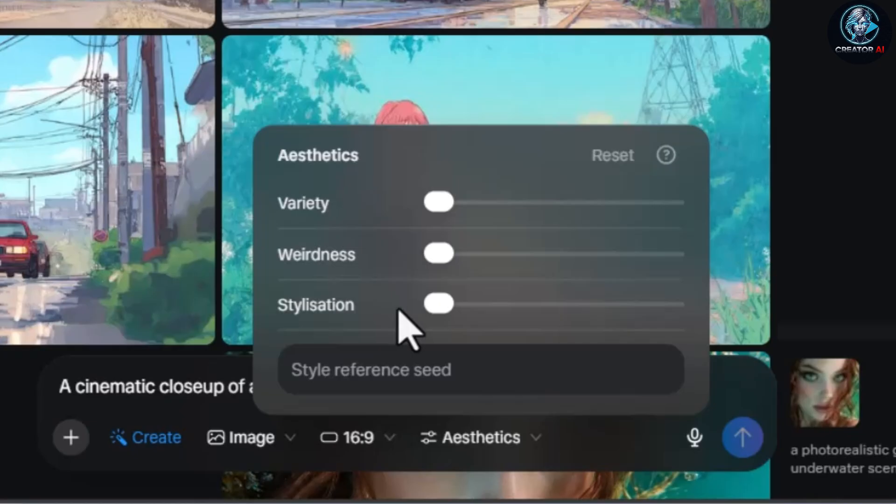
left_click_drag(424, 309, 442, 313)
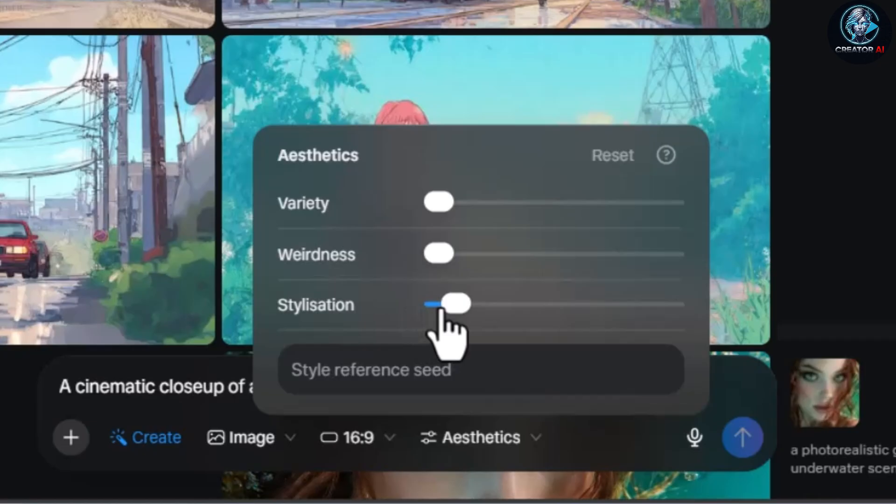
left_click(192, 401)
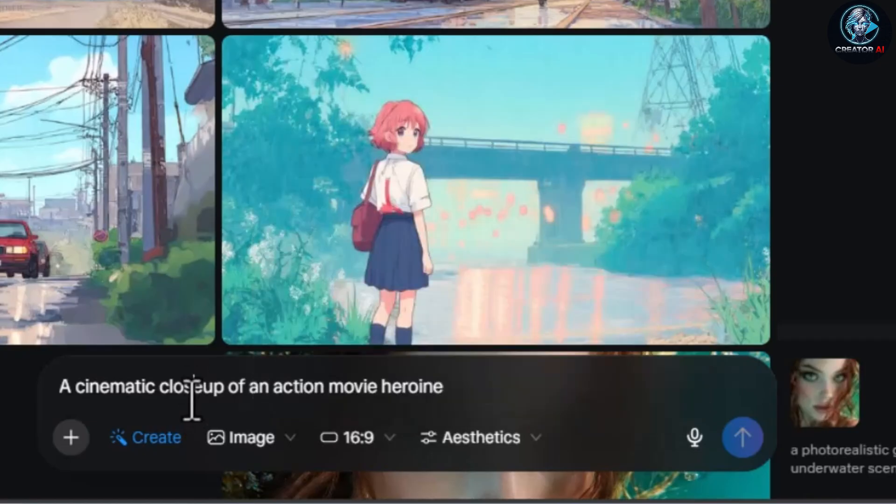
Step: Extend the heroine prompt with "8k, realistic, v—7" and generate the images
left_click(467, 378)
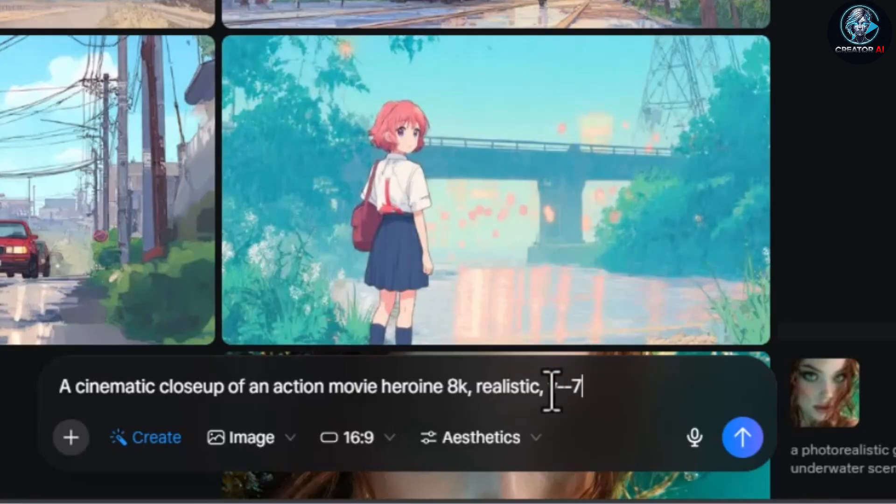
left_click_drag(549, 388, 588, 392)
left_click(482, 450)
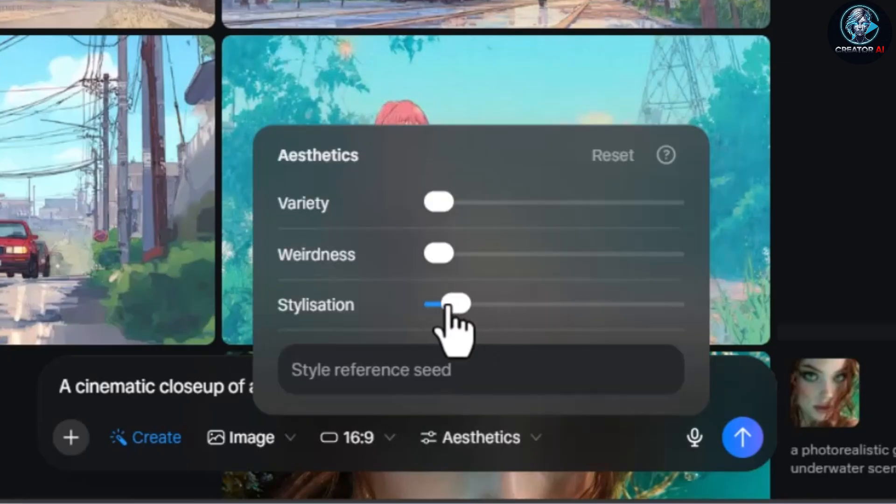
left_click(213, 387)
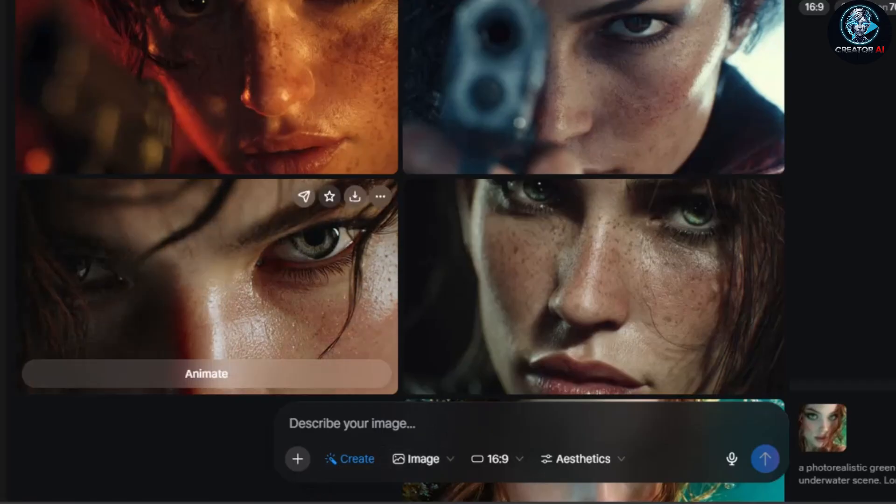
Step: Switch the creation type to Video and open the heroine image with the pistol for a custom animation
left_click(427, 469)
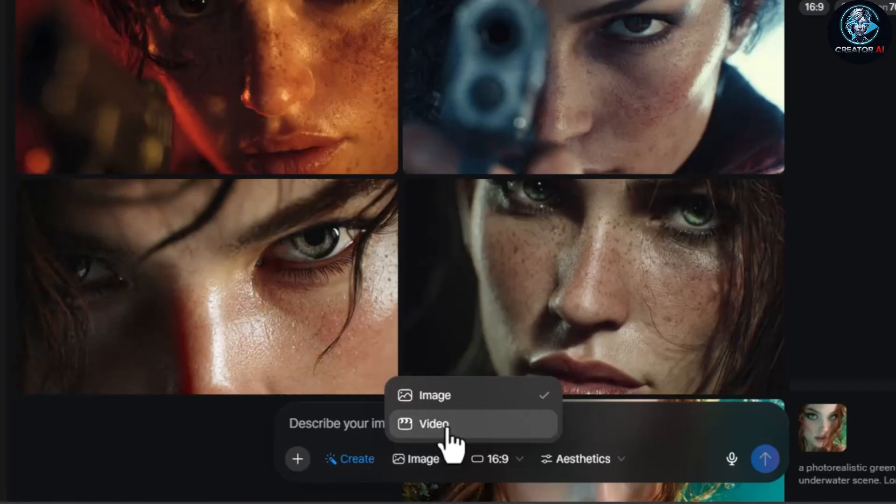
left_click(434, 424)
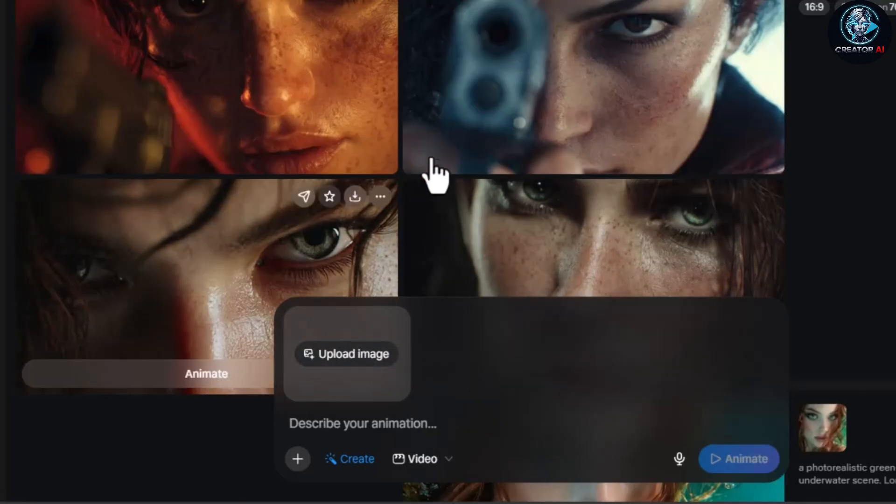
mouse_move(273, 231)
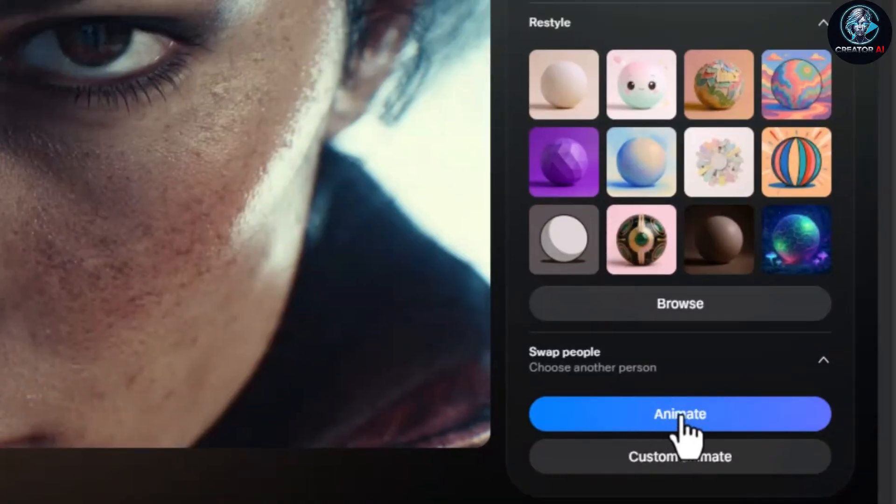
left_click(604, 460)
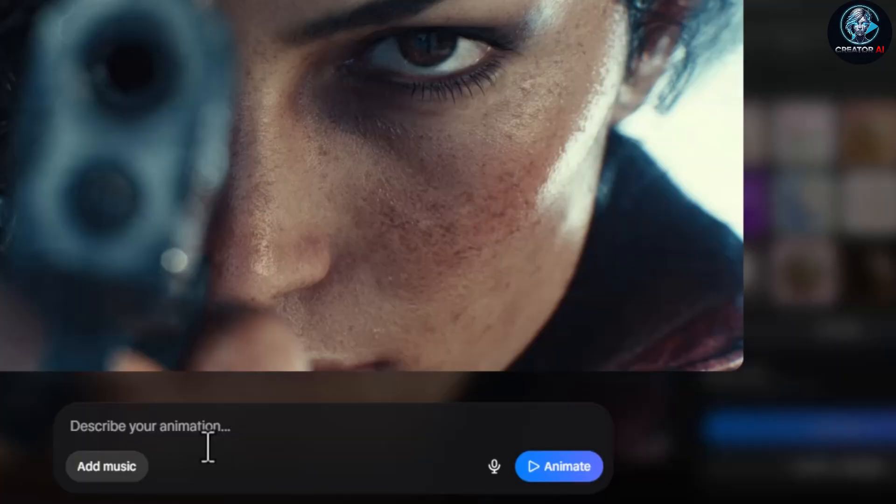
Step: Check the Add music options, animate the pistol close-up without music, and return to the creations feed
left_click(105, 469)
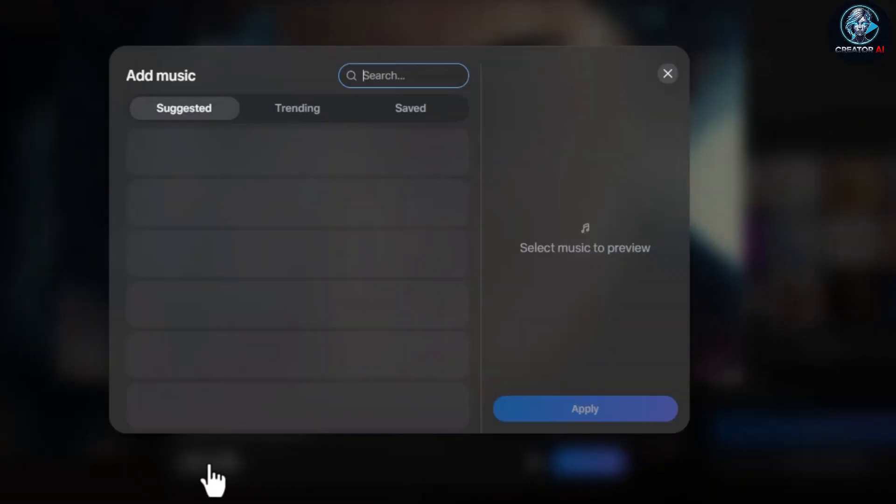
left_click(668, 73)
left_click(565, 462)
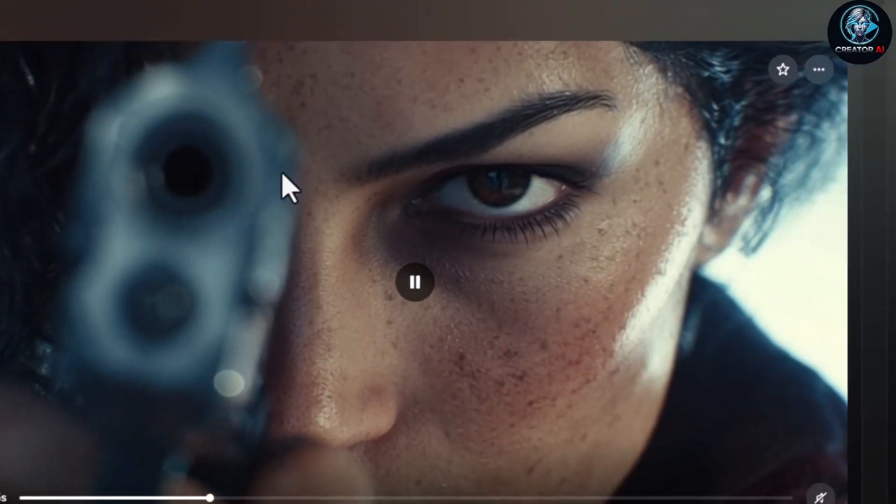
key("Escape")
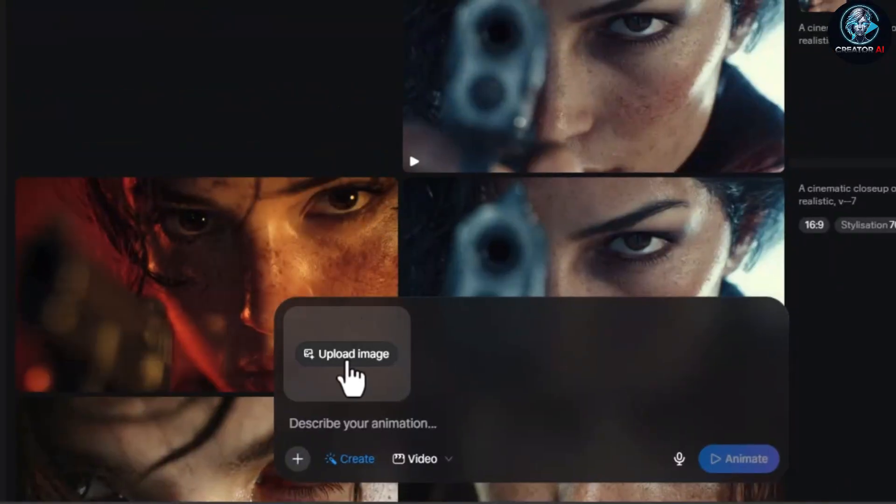
Step: Upload the image of a woman inside a police car and animate it
left_click(347, 354)
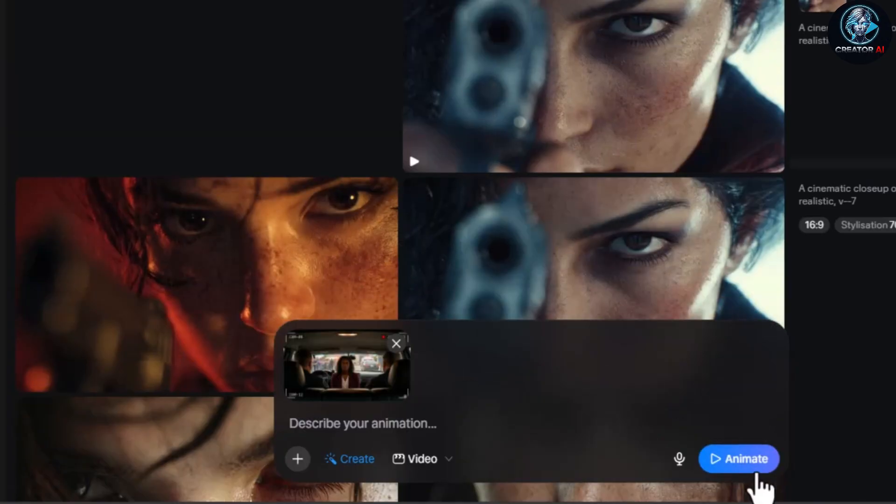
left_click(750, 476)
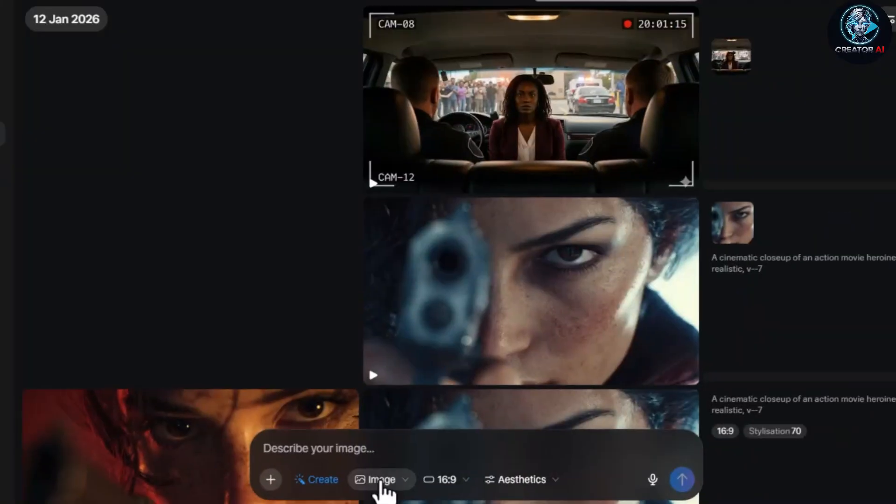
Step: Generate images from a prompt describing an artist's hand working on a graphite portrait of Mahendra Singh Dhoni on textured sketch paper
left_click(381, 481)
type("an artist's hand holding a graphite pencil, working on a portrait of Mahendra Singh Dhoni on textured sketch paper. The sketch captures Dhoni's iconic calm expression, short hair, and light beard. Soft natural lighting comes from a window, creating gentle shadows on the table. Art supplies — pencils, eraser, sharpener — are around the paper. The sketch looks real and in progress with a shallow depth of field. Style: ultra-realistic, photorealistic, 8K detail, close-up shot, warm tones, and pencil texture, fine shading.")
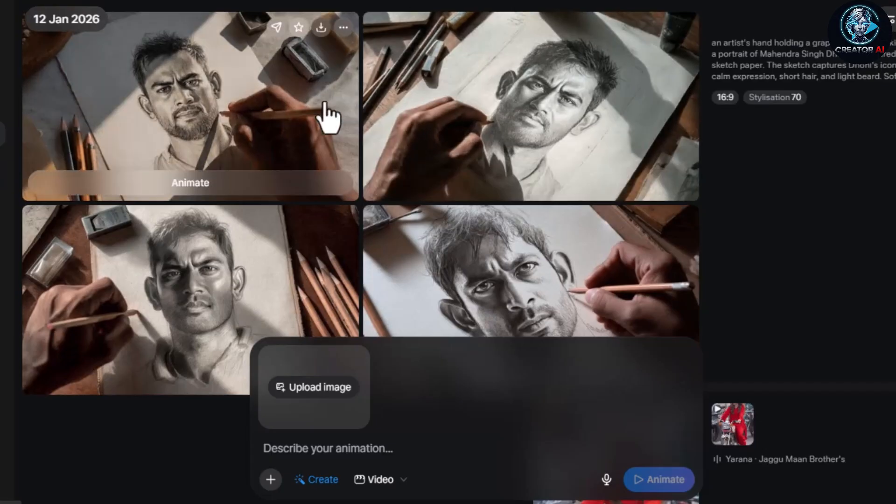
Step: Animate the first pencil-sketch portrait and open the resulting video for playback
left_click(264, 100)
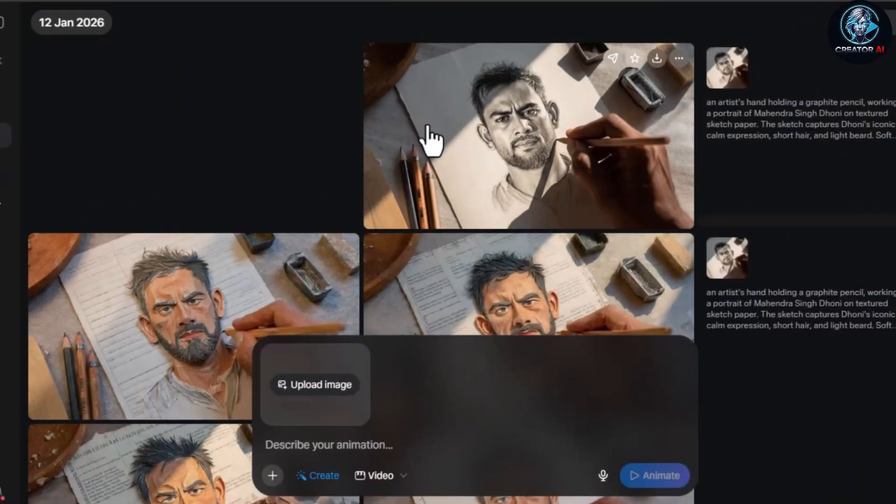
left_click(430, 140)
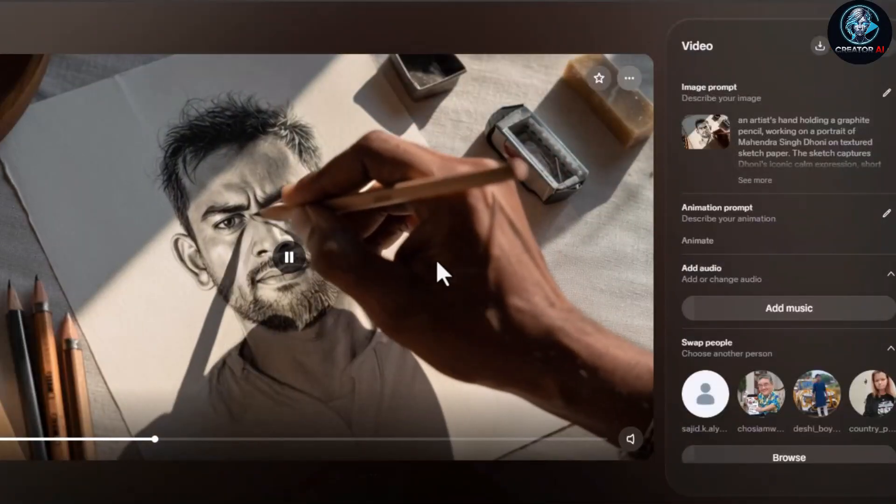